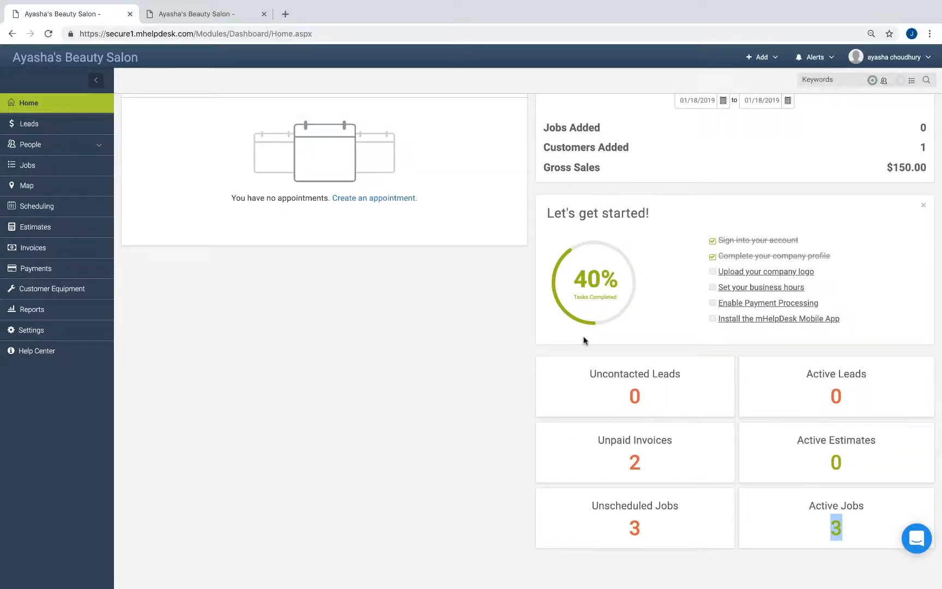
Step: Open the Invoice PDF template from the customization settings
left_click(39, 333)
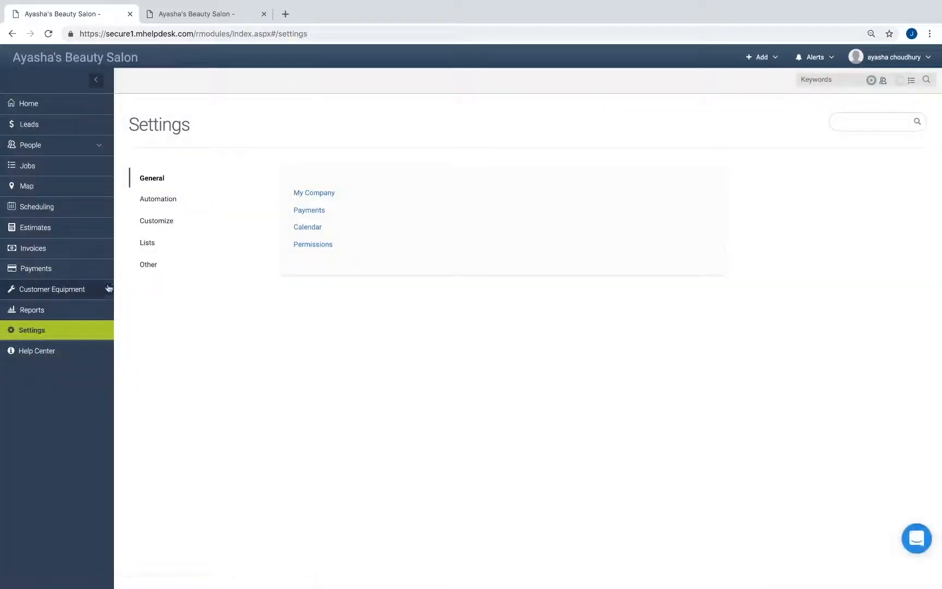
left_click(150, 227)
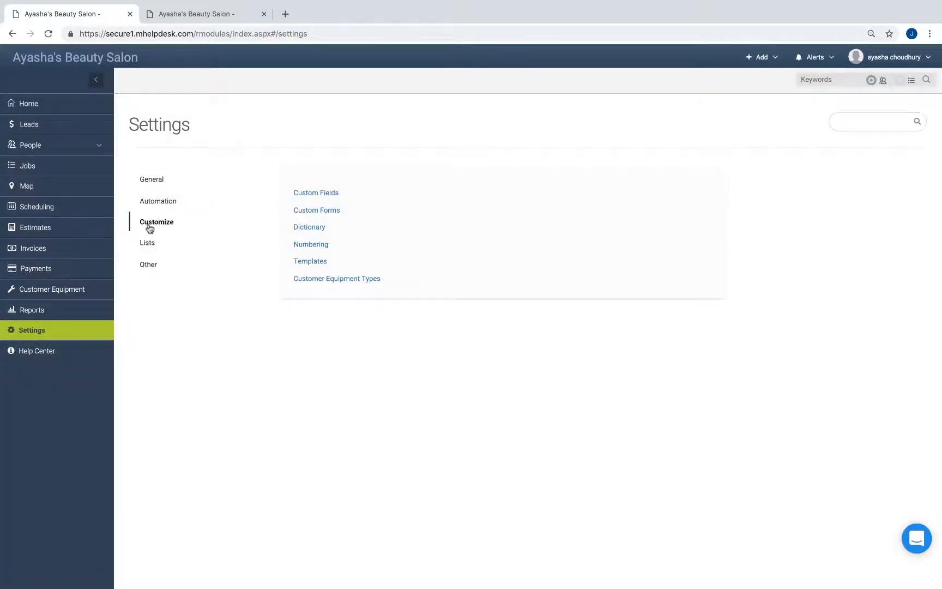
left_click(306, 264)
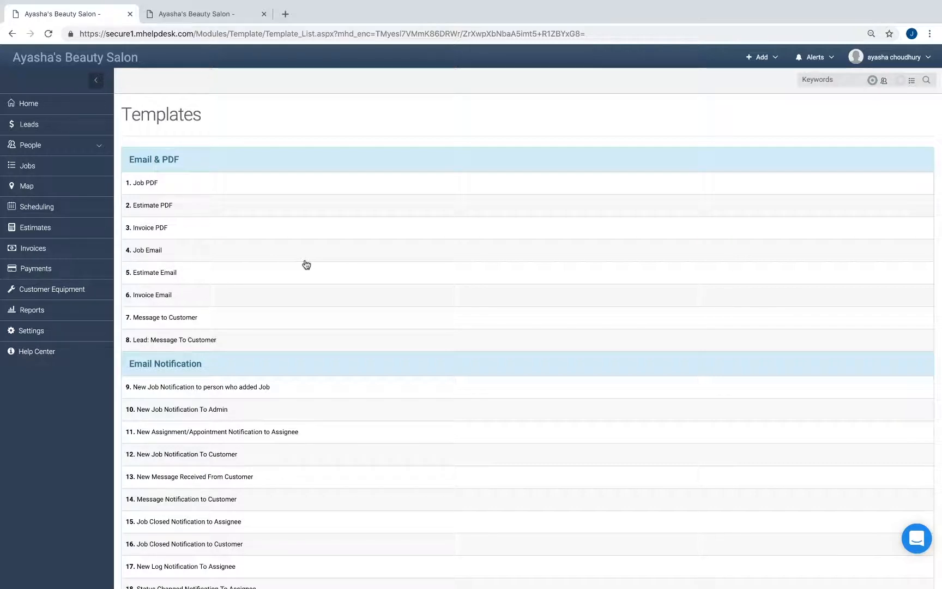
left_click(216, 232)
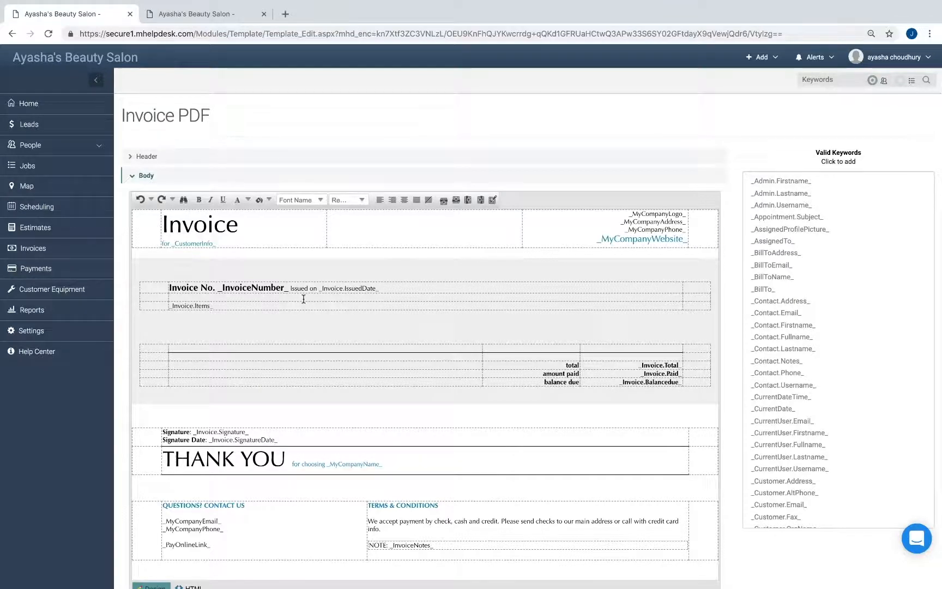
Step: Insert the _MyCompanyFax_ keyword on the empty line between _MyCompanyPhone_ and _PayOnlineLink_ in the invoice's contact section
scroll(304, 299, "down", 1)
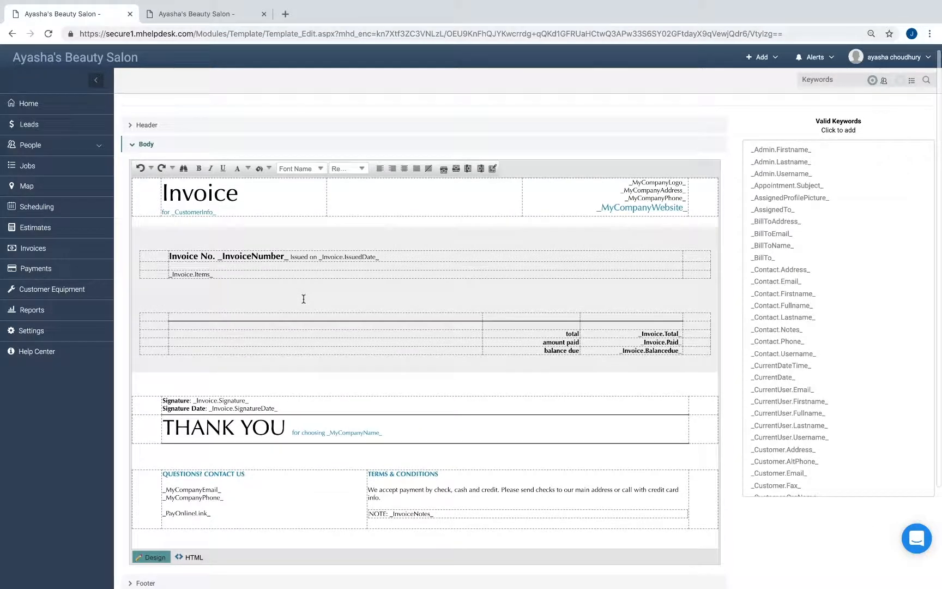
left_click(175, 505)
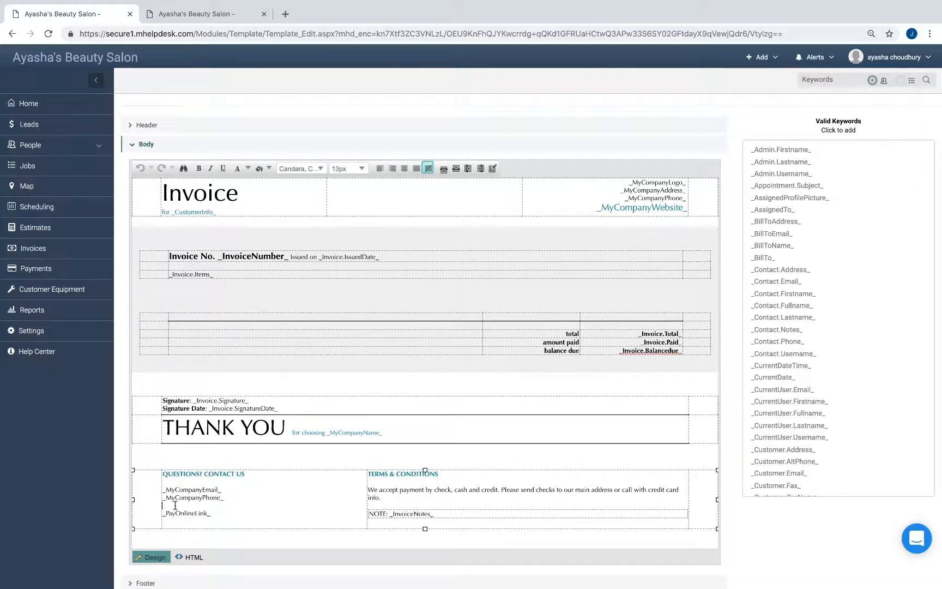
scroll(782, 451, "down", 1)
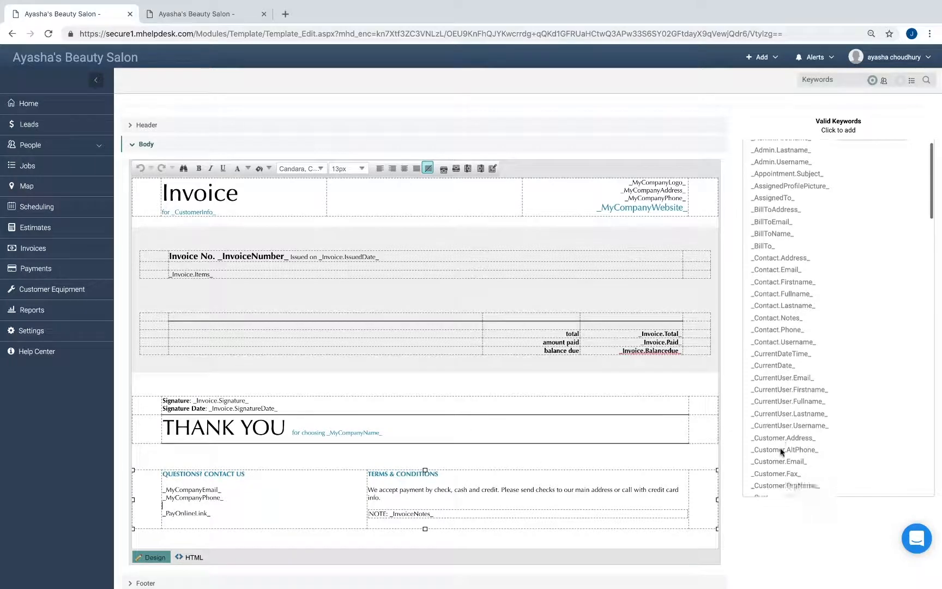
scroll(781, 451, "down", 10)
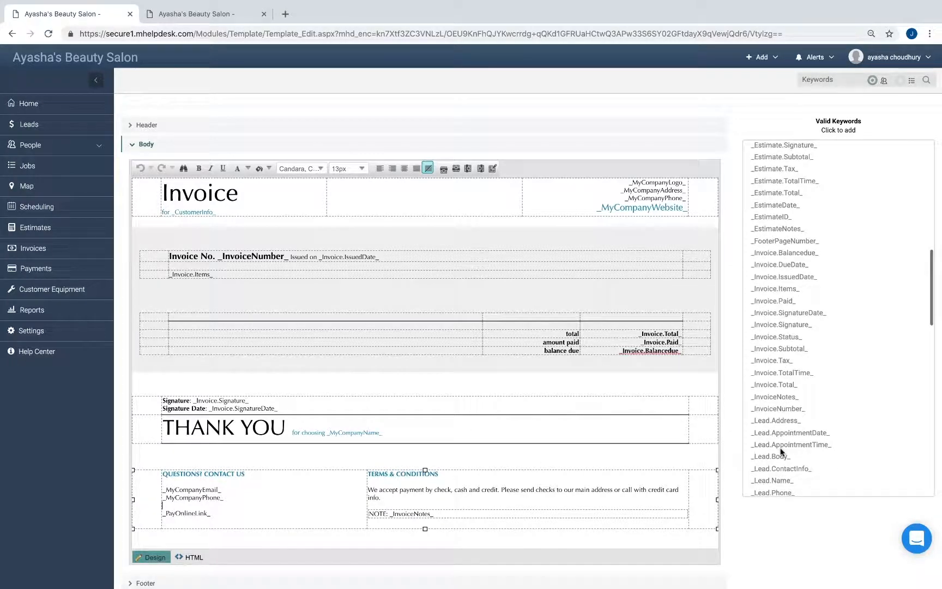
scroll(781, 451, "down", 10)
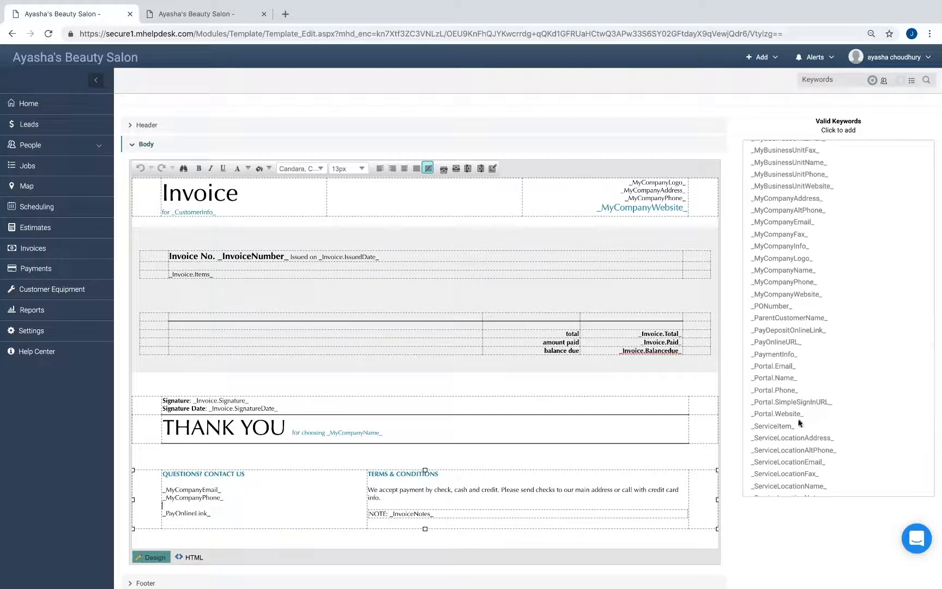
scroll(824, 294, "up", 3)
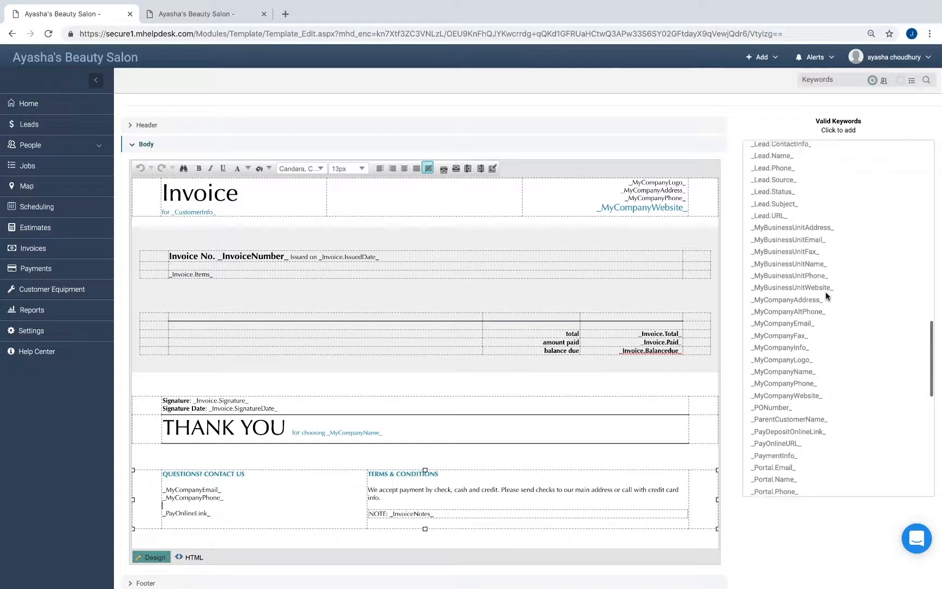
left_click(786, 336)
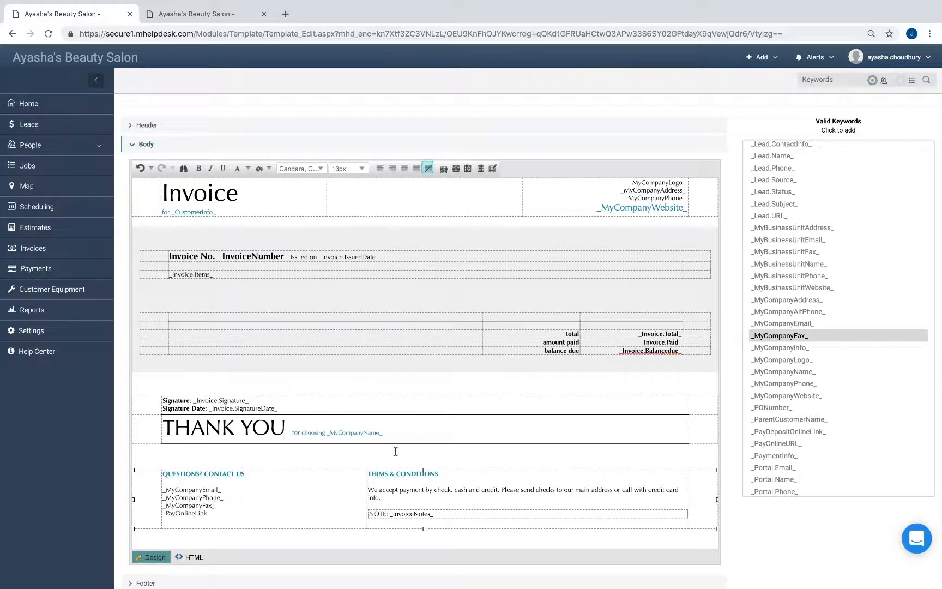
Step: Save the Invoice PDF template and review the contact section in its sample preview
scroll(395, 452, "down", 1)
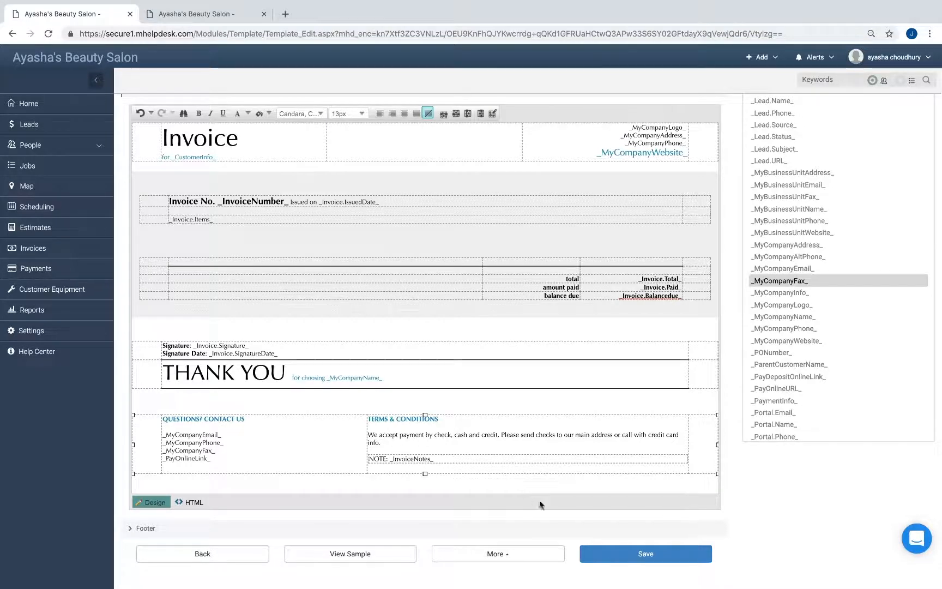
left_click(605, 553)
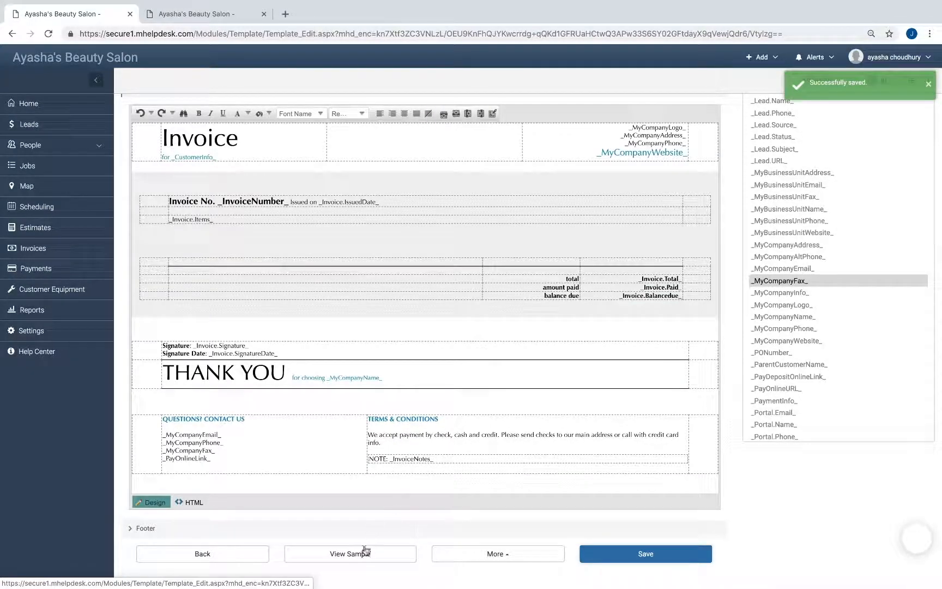
left_click(364, 552)
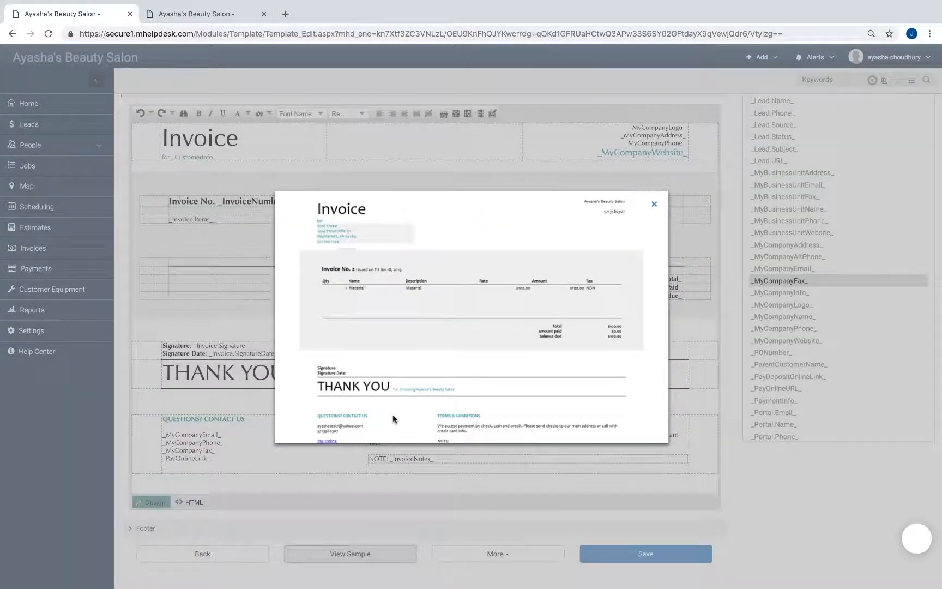
scroll(393, 417, "down", 2)
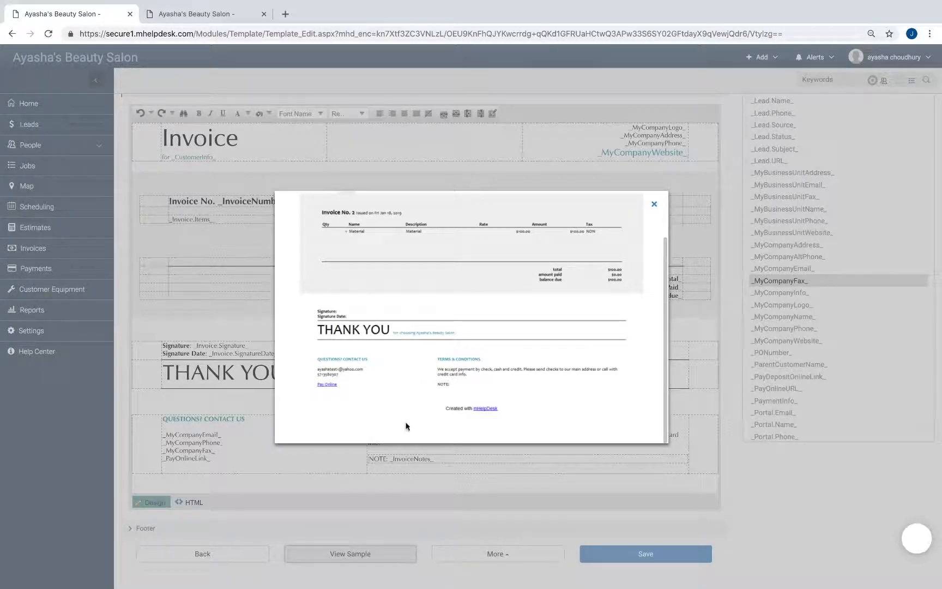
left_click(654, 206)
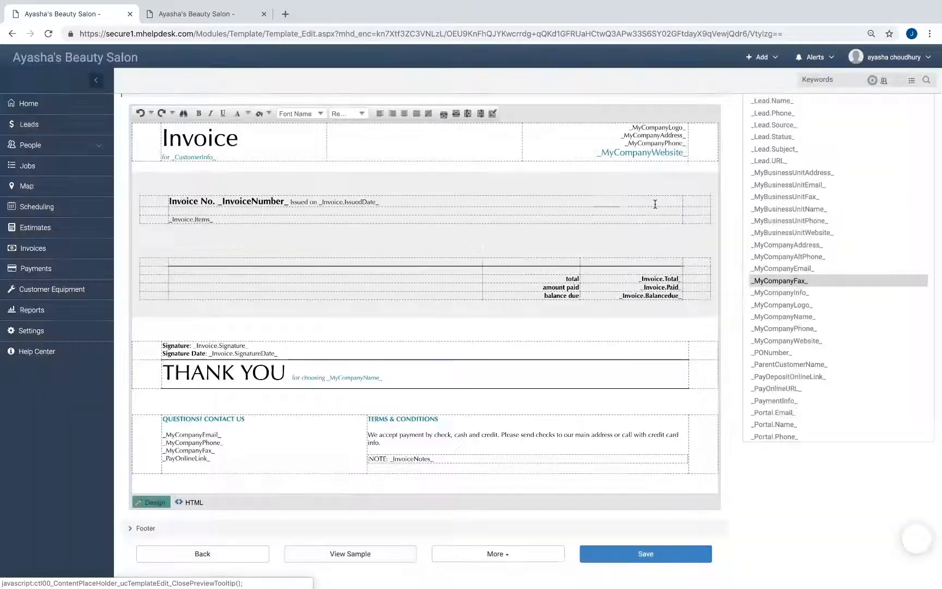
Step: Check the Door Code custom field on the job open in the other browser page, and return to the invoice template
scroll(458, 213, "up", 1)
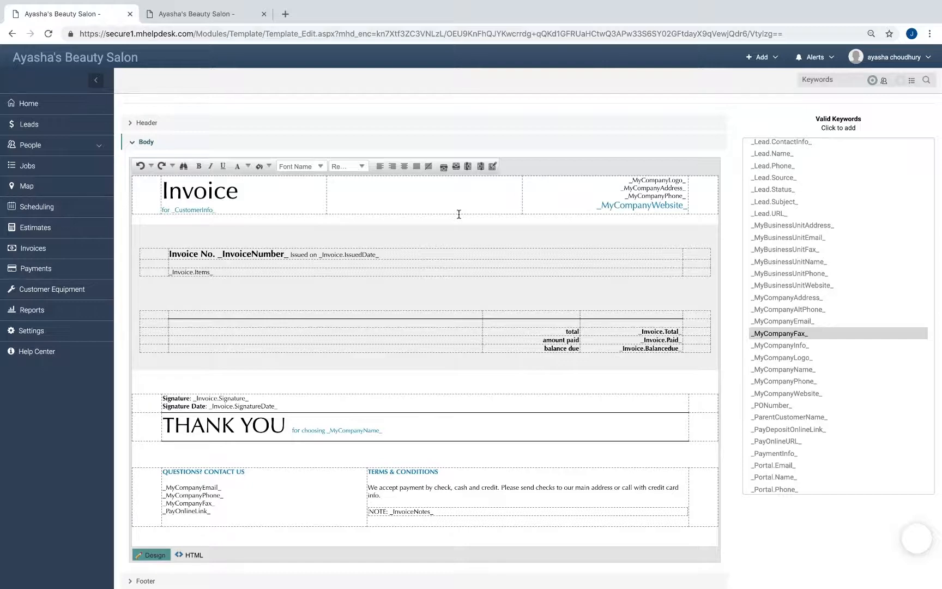
left_click(242, 14)
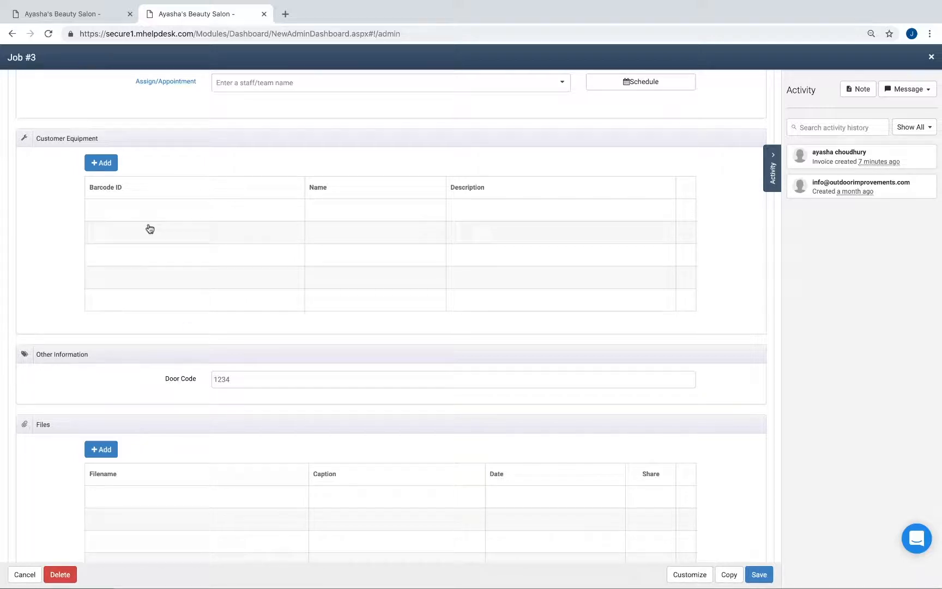
left_click(81, 16)
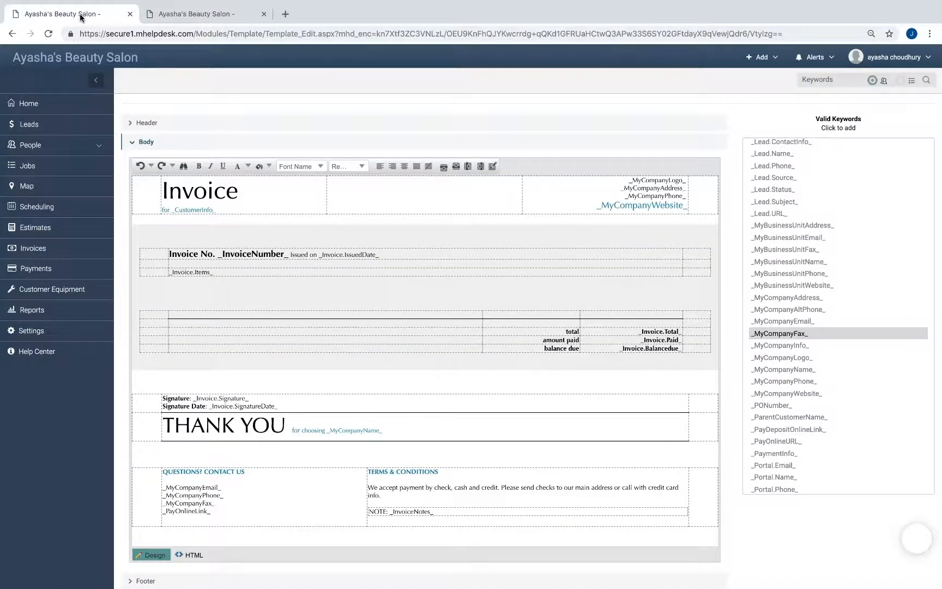
Step: Insert the _Ticket.CustomFields_ keyword in the empty cell beside the invoice's total row
left_click(186, 328)
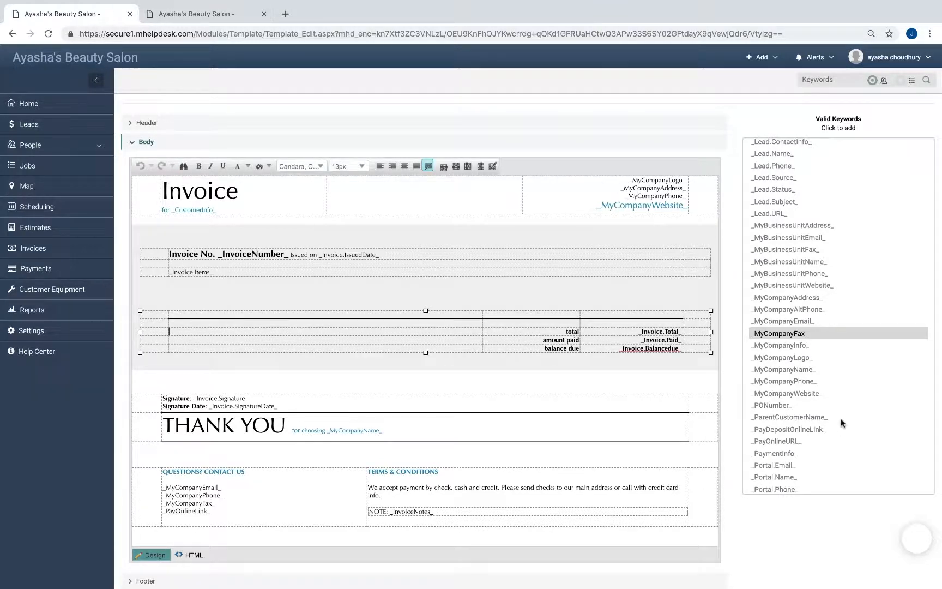
scroll(841, 420, "down", 5)
scroll(841, 423, "down", 4)
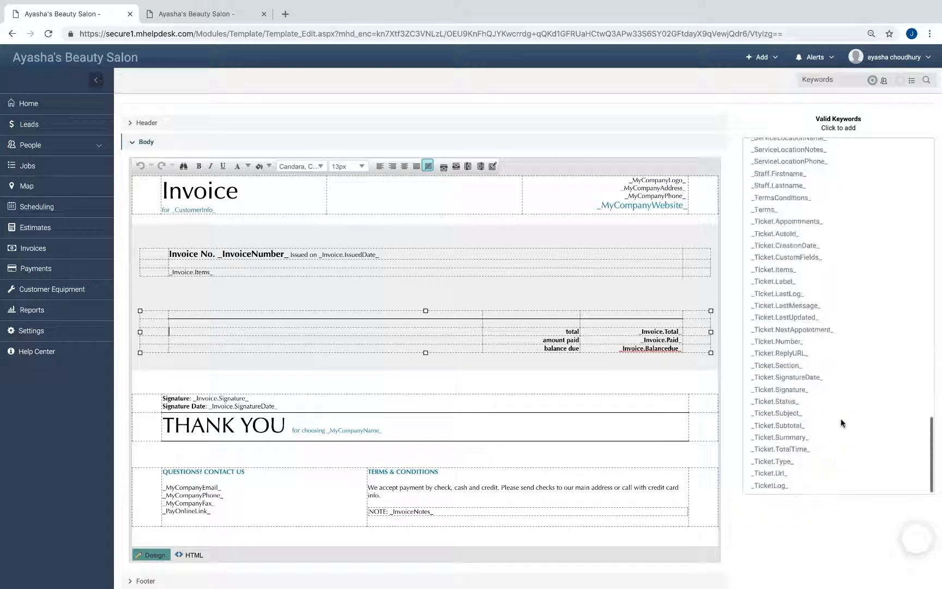
left_click(800, 260)
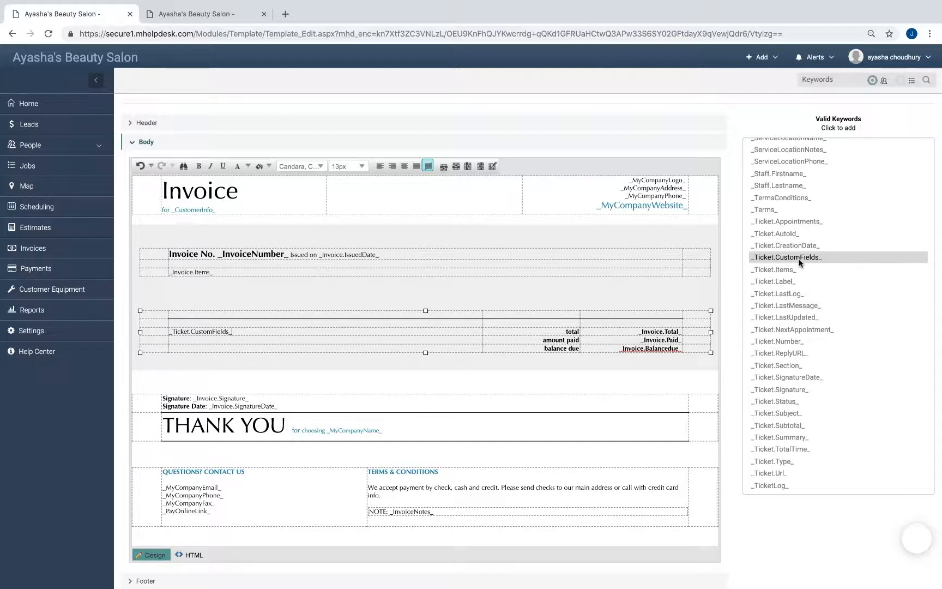
Step: Enter the individual custom field keyword _CF_Door_Code_ in the cell below _Ticket.CustomFields_ and save the template
left_click(241, 340)
type("_CF_Door")
type("_Code_")
scroll(315, 386, "down", 2)
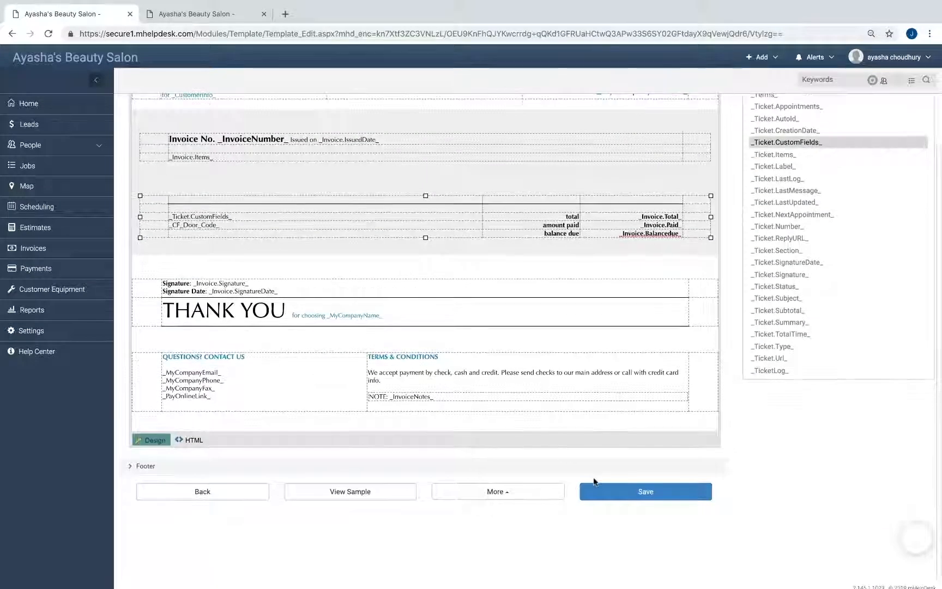
left_click(600, 492)
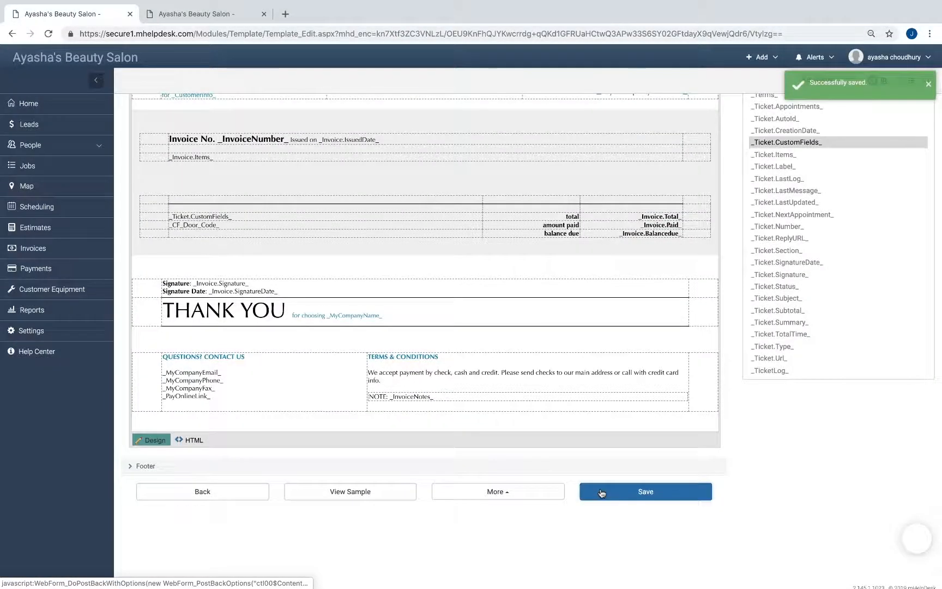
Step: Check the custom fields in the sample invoice preview and look at the HTML source of the template body
left_click(304, 492)
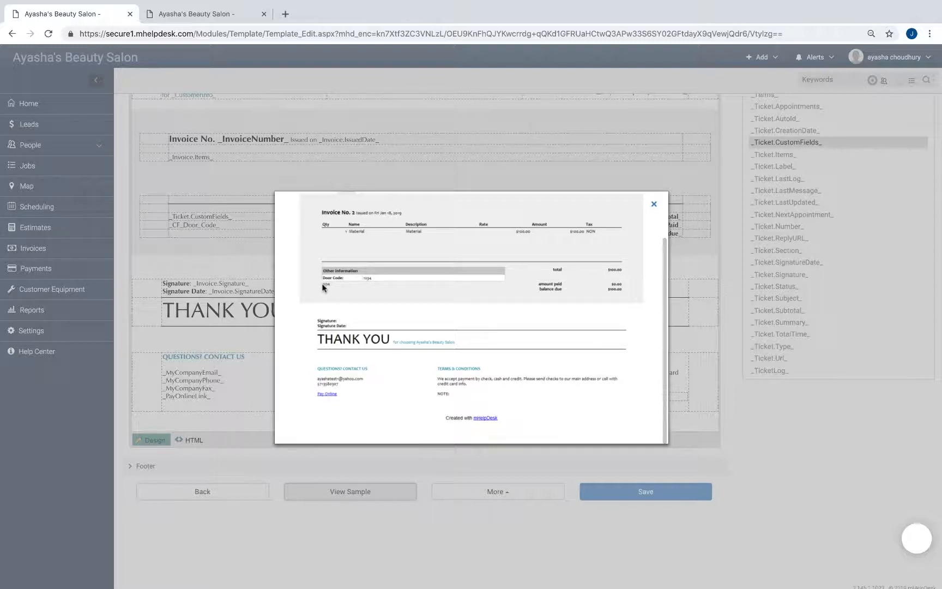
left_click(654, 203)
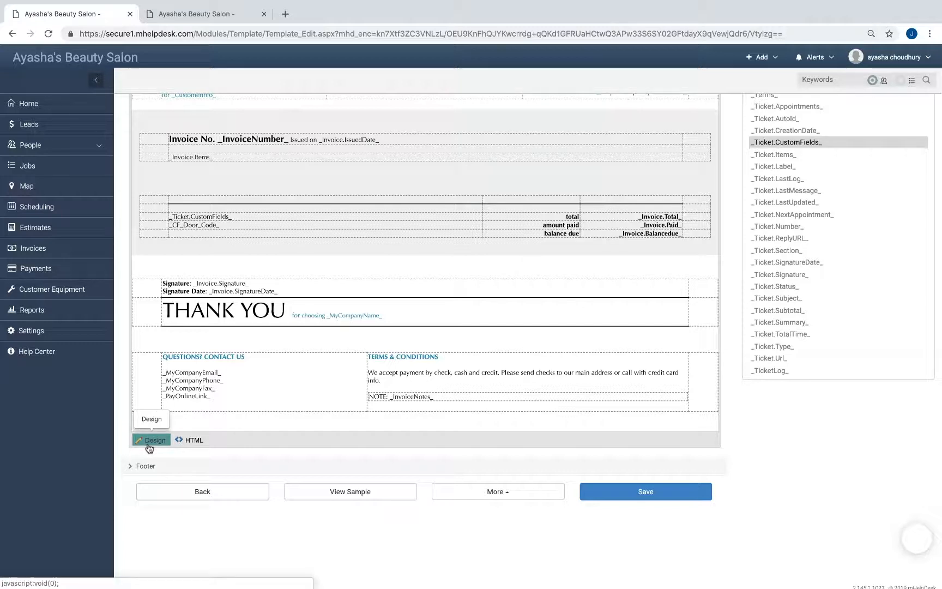
left_click(196, 442)
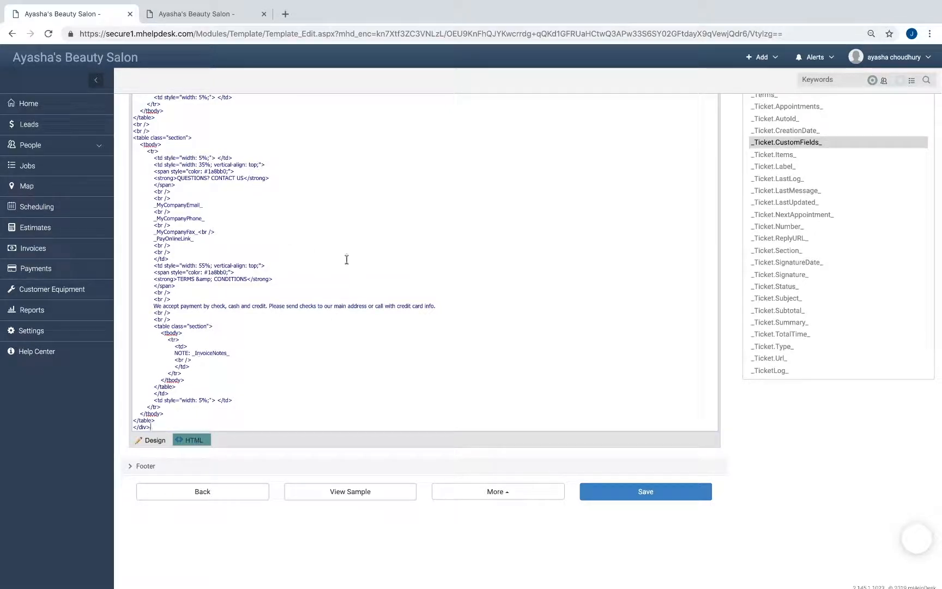
left_click(158, 439)
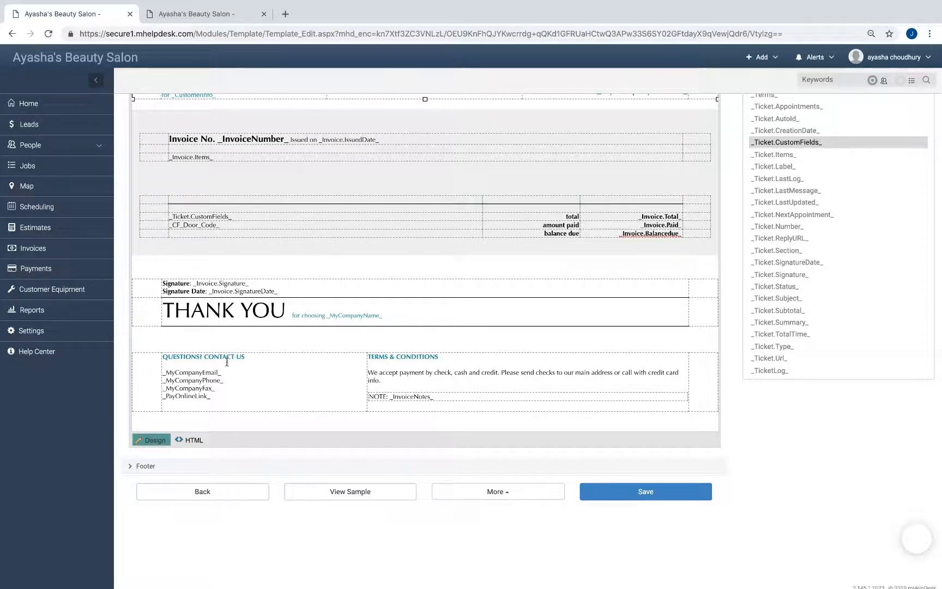
Step: Add the text "Thank You" on the line below the QUESTIONS? CONTACT US heading
left_click(227, 362)
type("RN")
type("Than")
type("K")
type("ank")
type(" You")
Step: Save the template and check the added "Thank You" text in the sample invoice preview
left_click(610, 493)
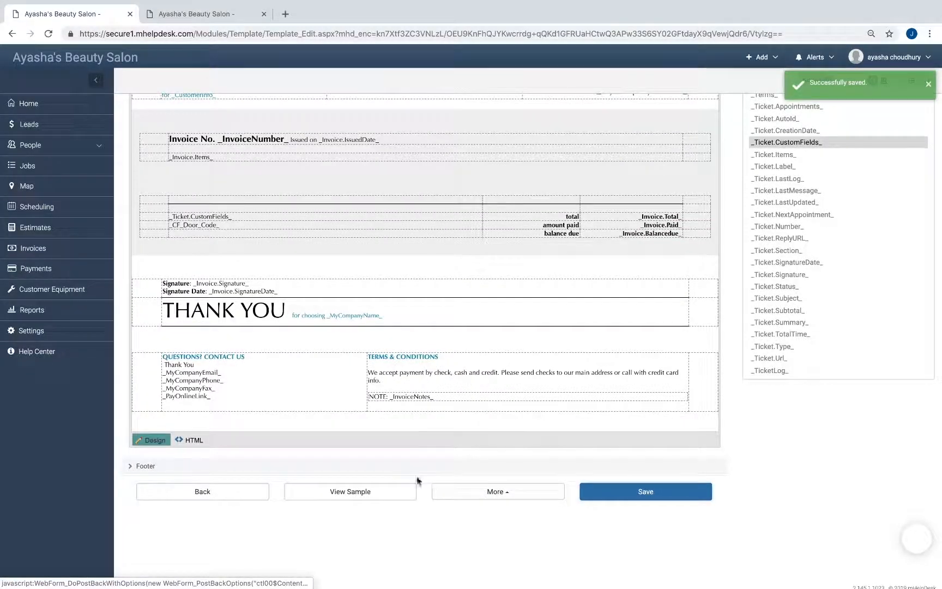
left_click(362, 491)
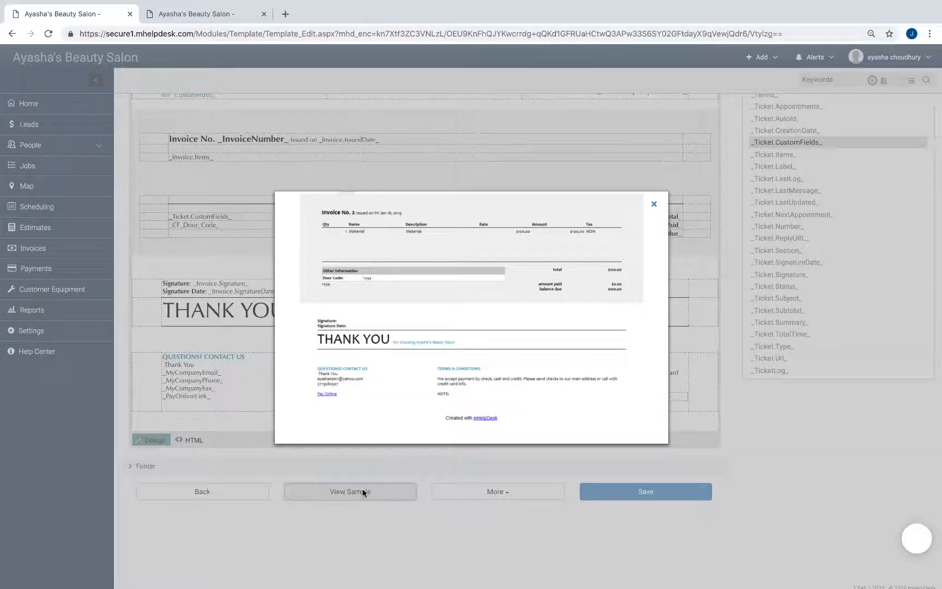
left_click(653, 203)
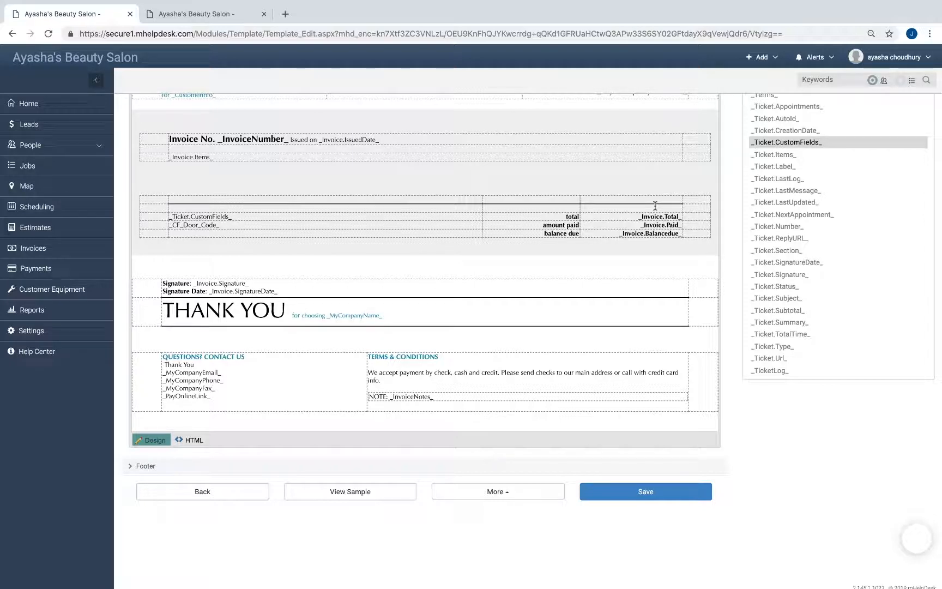